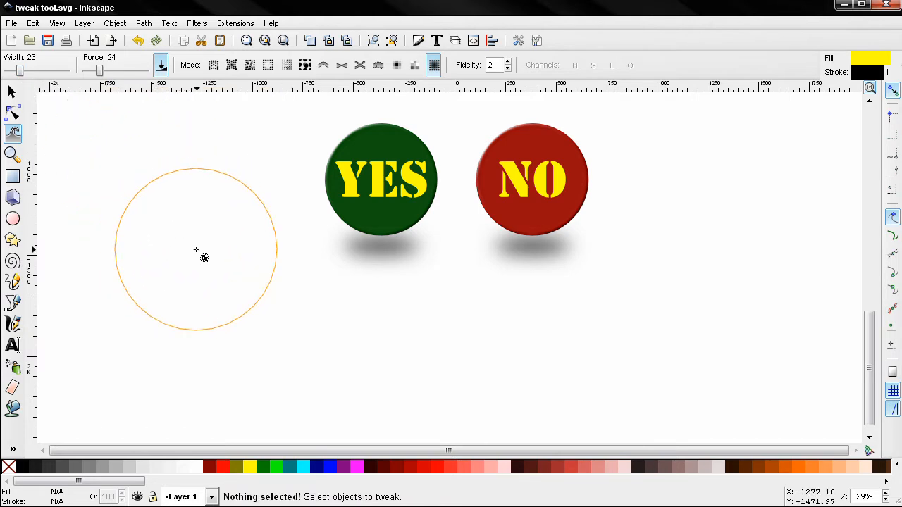
Set the tweak width to 14 and select the shadow under the YES button for tweaking in blur mode
{"action": "left_click_drag", "start_coordinate": [21, 73], "coordinate": [15, 73]}
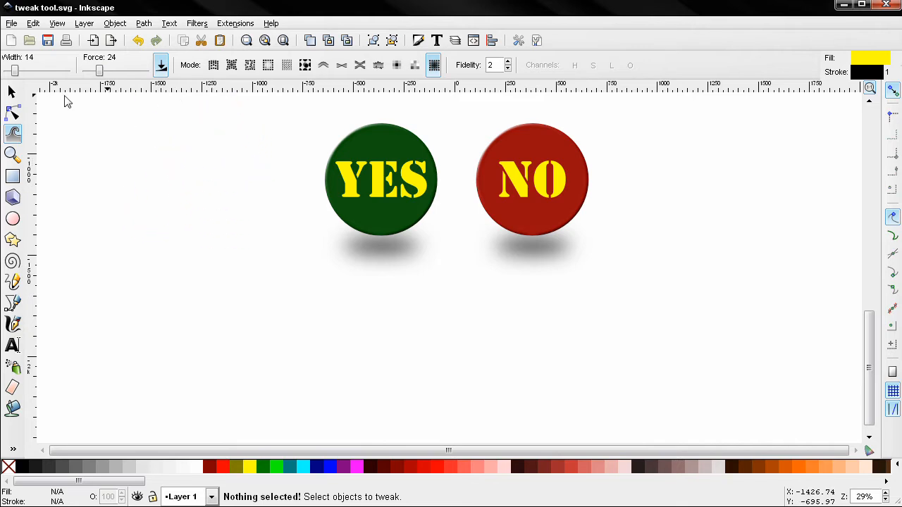
{"action": "left_click", "coordinate": [13, 92]}
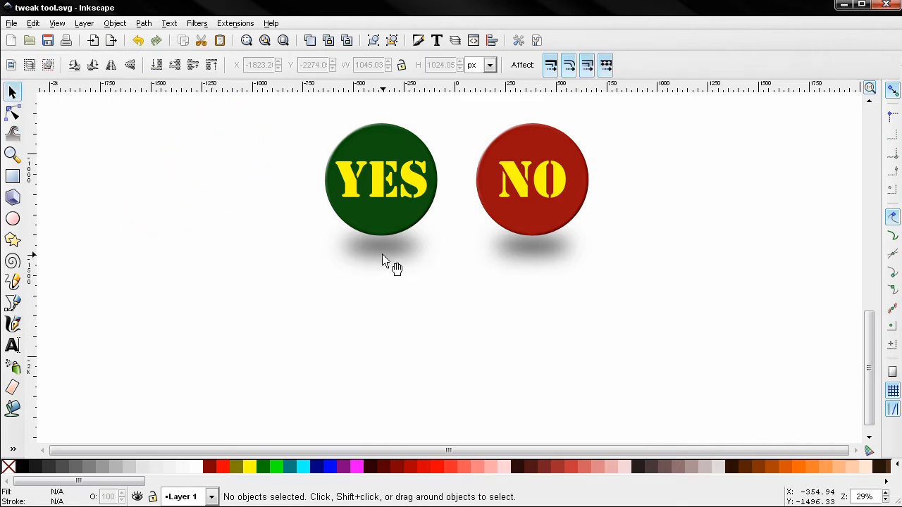
{"action": "left_click", "coordinate": [383, 260]}
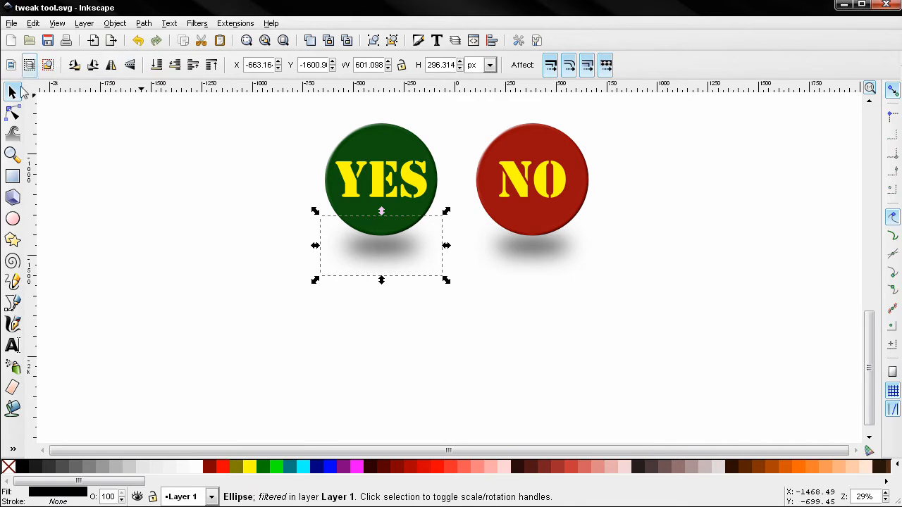
{"action": "left_click", "coordinate": [12, 133]}
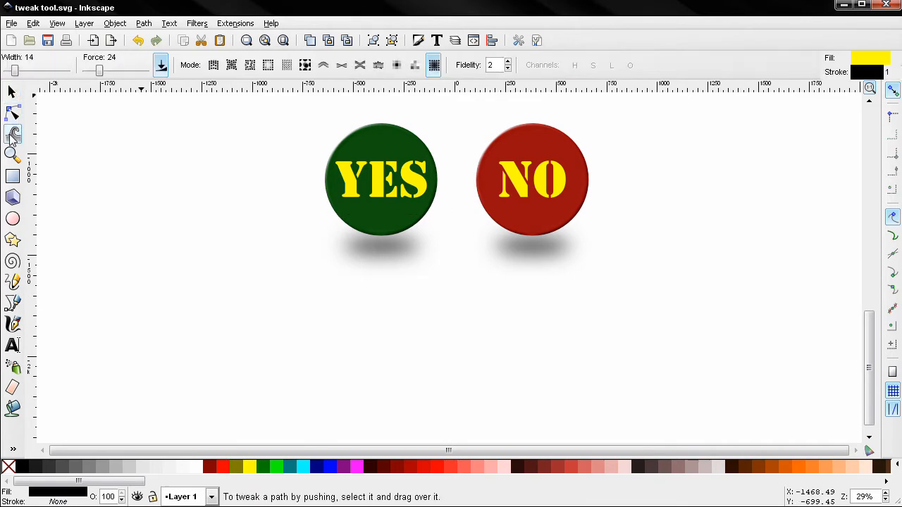
{"action": "left_click", "coordinate": [434, 68]}
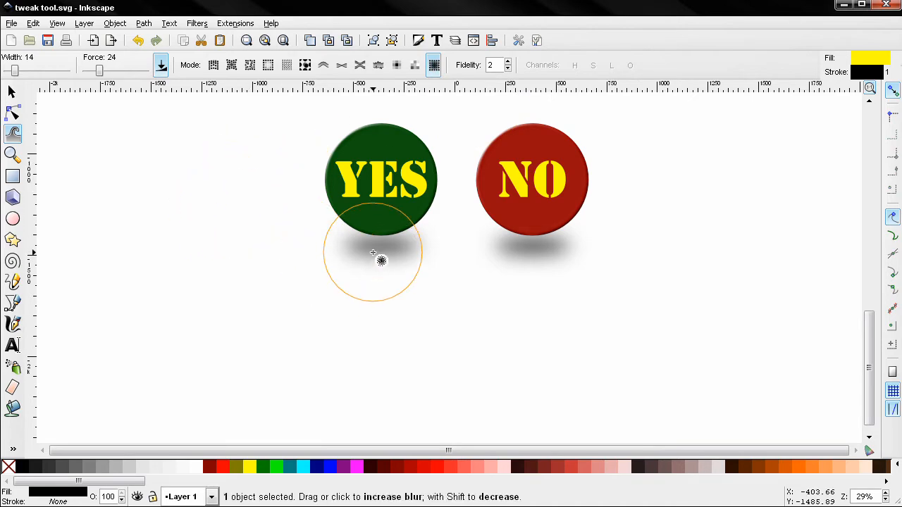
Lower the tweak force to 13 and try decreasing the blur of the YES button's shadow
{"action": "key", "text": "Down"}
{"action": "key", "text": "Down"}
{"action": "key", "text": "Down"}
{"action": "key", "text": "Down"}
{"action": "key", "text": "Down"}
{"action": "key", "text": "Down"}
{"action": "key", "text": "Down"}
{"action": "key", "text": "Down"}
{"action": "key", "text": "Down"}
{"action": "key", "text": "Down"}
{"action": "key", "text": "Down"}
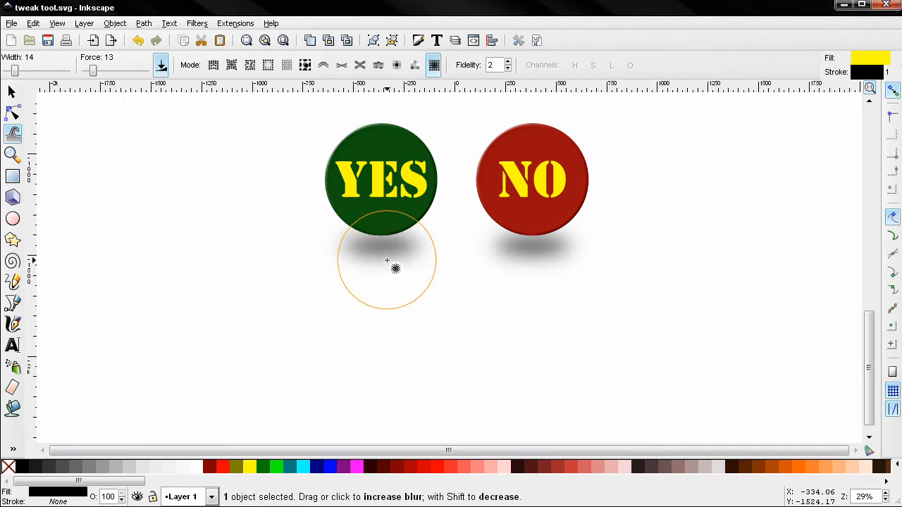
{"action": "mouse_move", "coordinate": [392, 256]}
{"action": "left_mouse_down"}
{"action": "mouse_move", "coordinate": [383, 205]}
{"action": "mouse_move", "coordinate": [392, 250]}
{"action": "left_mouse_up"}
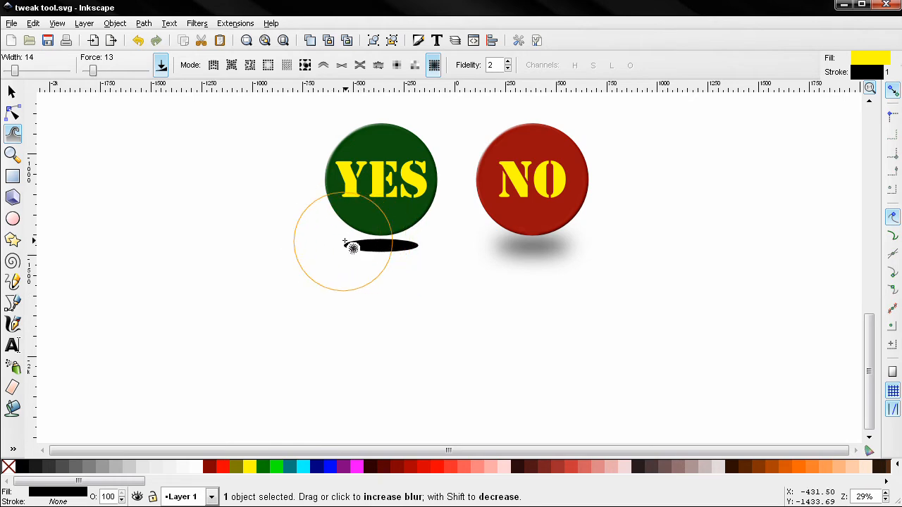
Undo the blur change on the YES button's shadow and return to the blur tweak mode
{"action": "key", "text": "shift+s"}
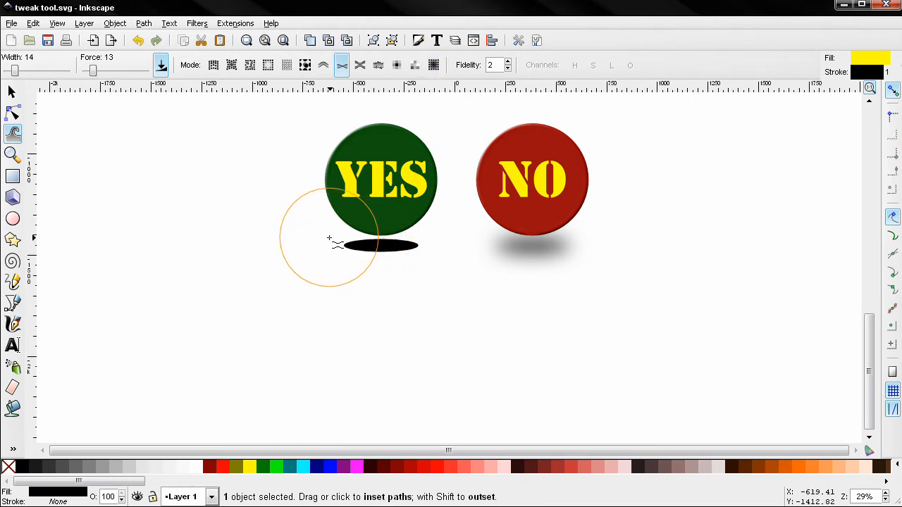
{"action": "key", "text": "ctrl+z"}
{"action": "key", "text": "shift+b"}
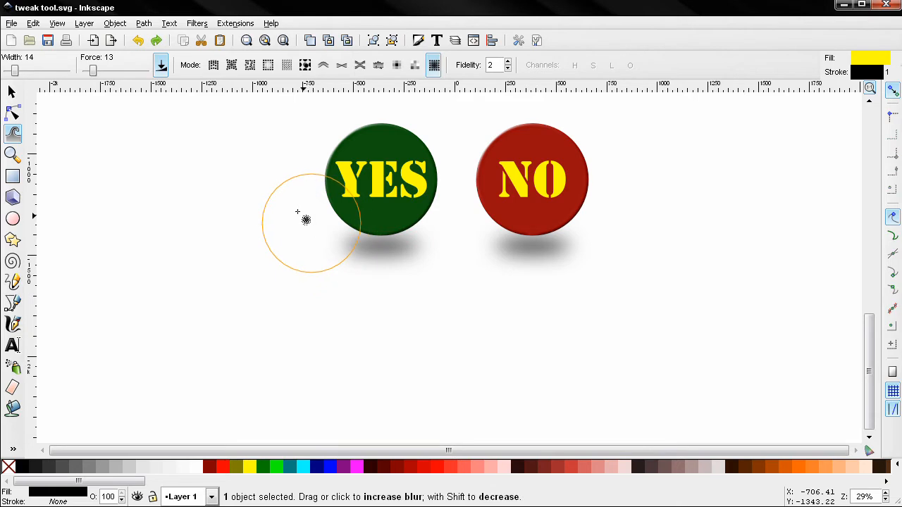
Try decreasing the YES shadow's blur with the tweak force raised to 93, and undo the change
{"action": "left_click_drag", "start_coordinate": [92, 71], "coordinate": [141, 71]}
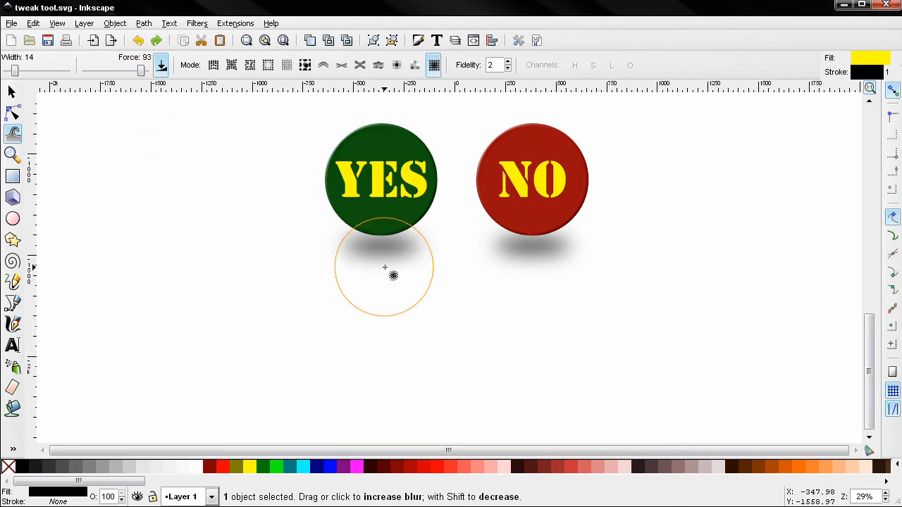
{"action": "left_click_drag", "start_coordinate": [382, 272], "coordinate": [385, 250]}
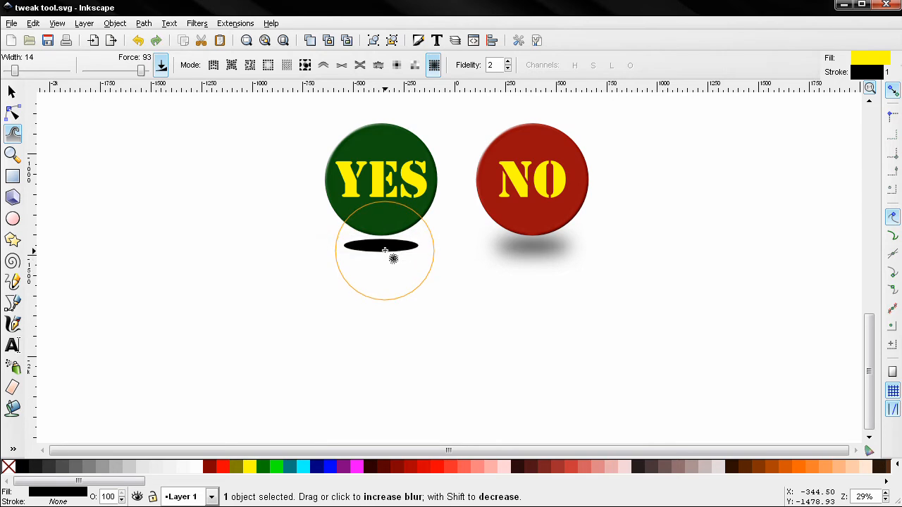
{"action": "key", "text": "shift+i"}
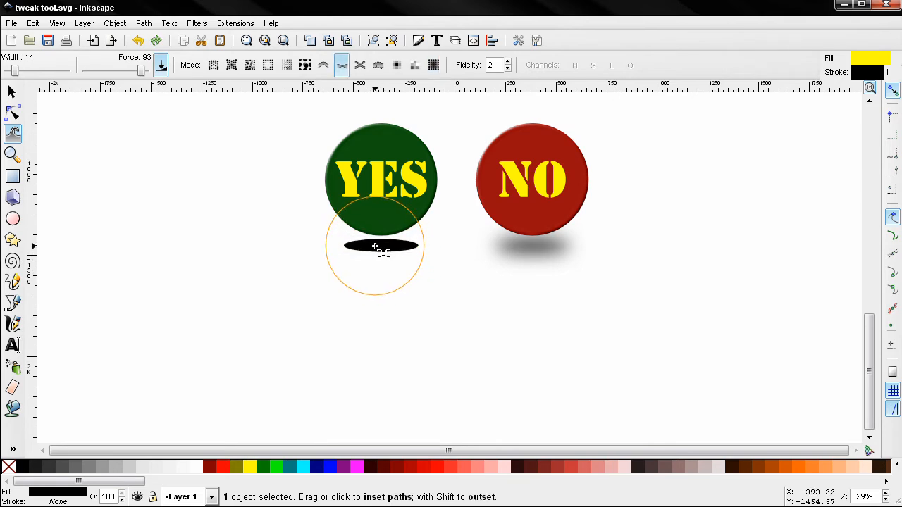
{"action": "key", "text": "ctrl+z"}
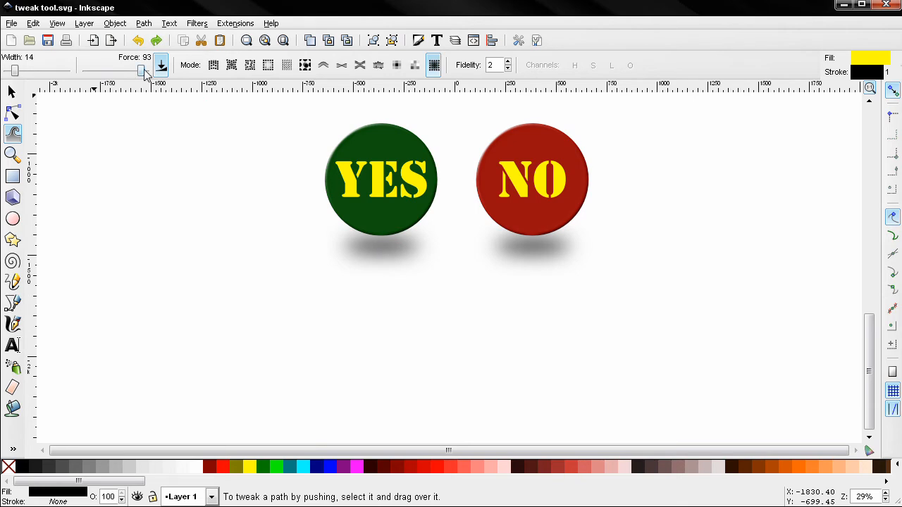
Set the tweak force to 29
{"action": "left_click_drag", "start_coordinate": [139, 76], "coordinate": [103, 73]}
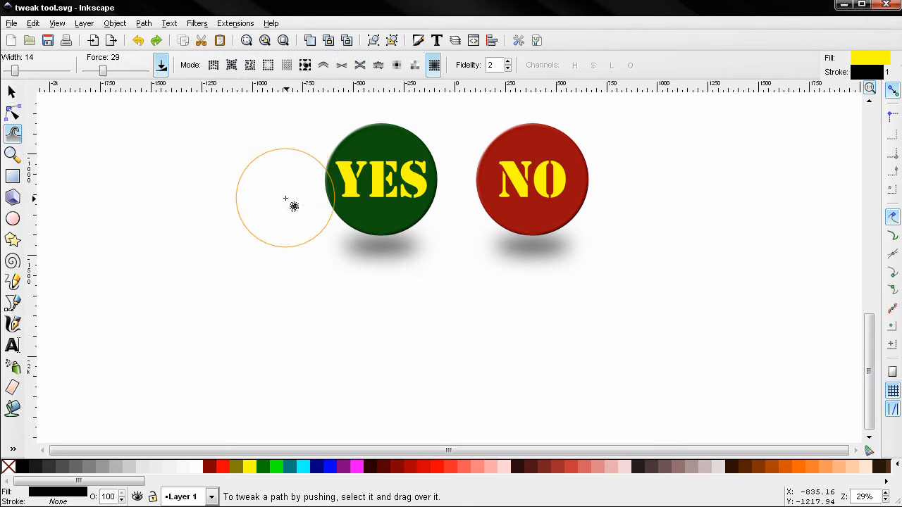
{"action": "left_click", "coordinate": [161, 66]}
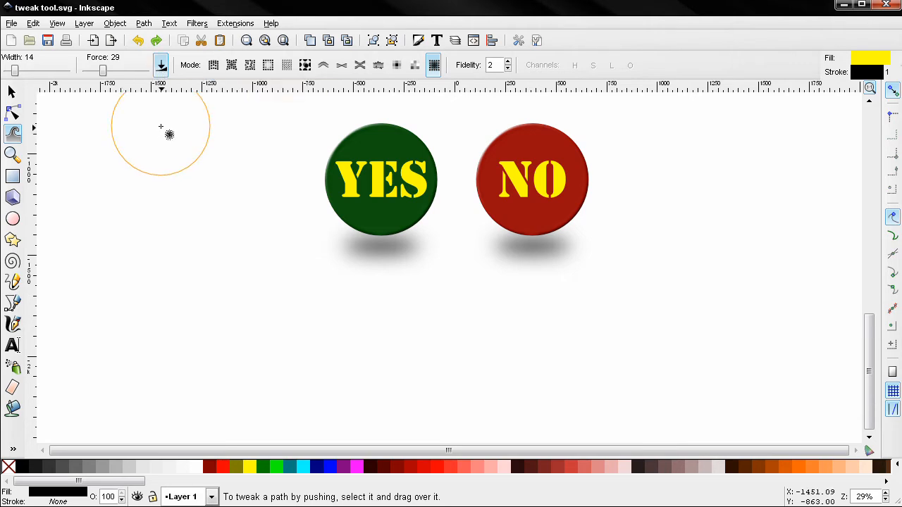
{"action": "left_click", "coordinate": [161, 67]}
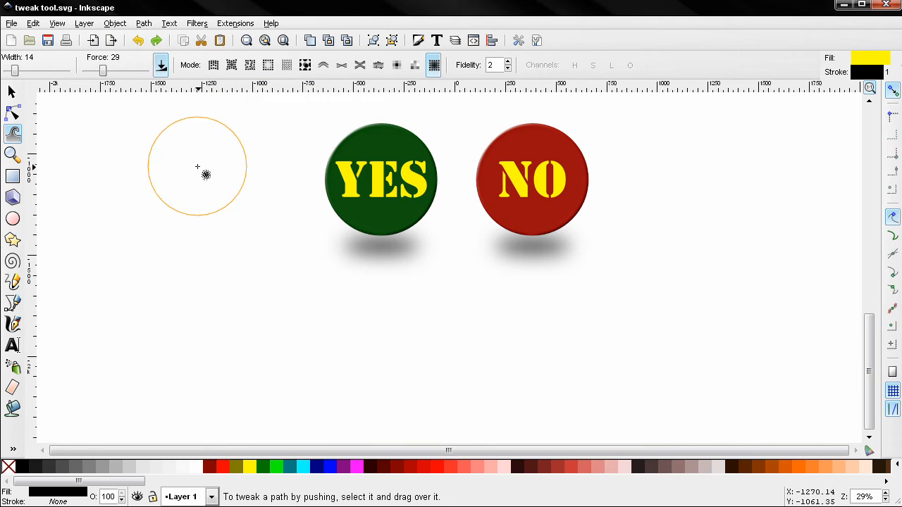
Draw a wide black ellipse on the empty canvas to the left of the YES button's shadow
{"action": "left_click", "coordinate": [216, 66]}
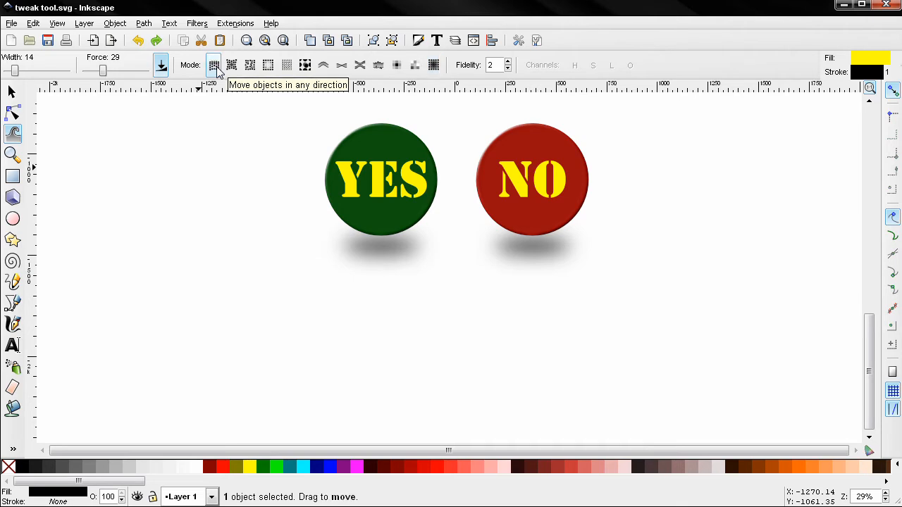
{"action": "left_click", "coordinate": [14, 219]}
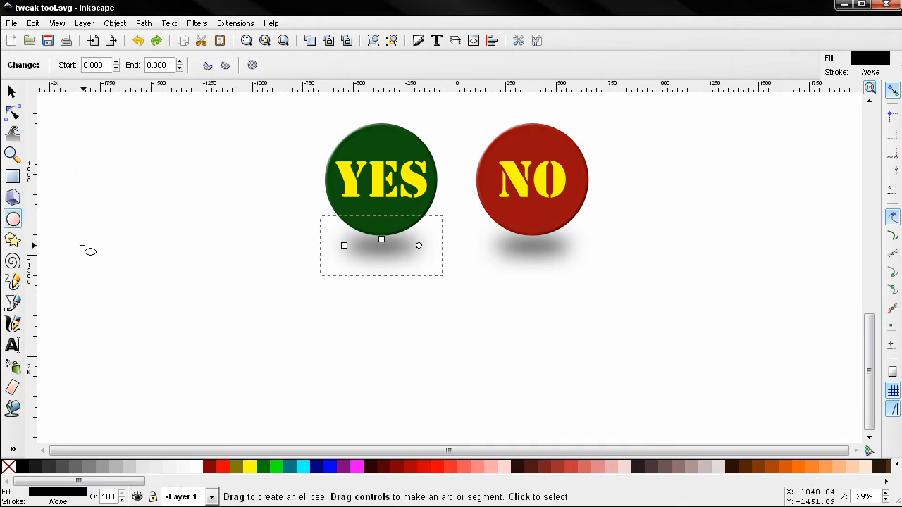
{"action": "left_click_drag", "start_coordinate": [84, 247], "coordinate": [204, 305]}
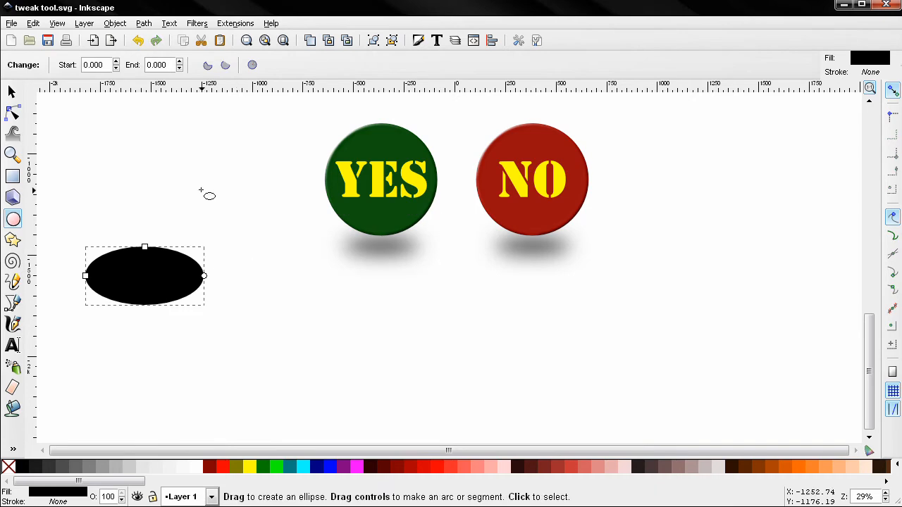
Push the black ellipse down and slightly to the right using the Tweak tool's move mode
{"action": "left_click", "coordinate": [14, 132]}
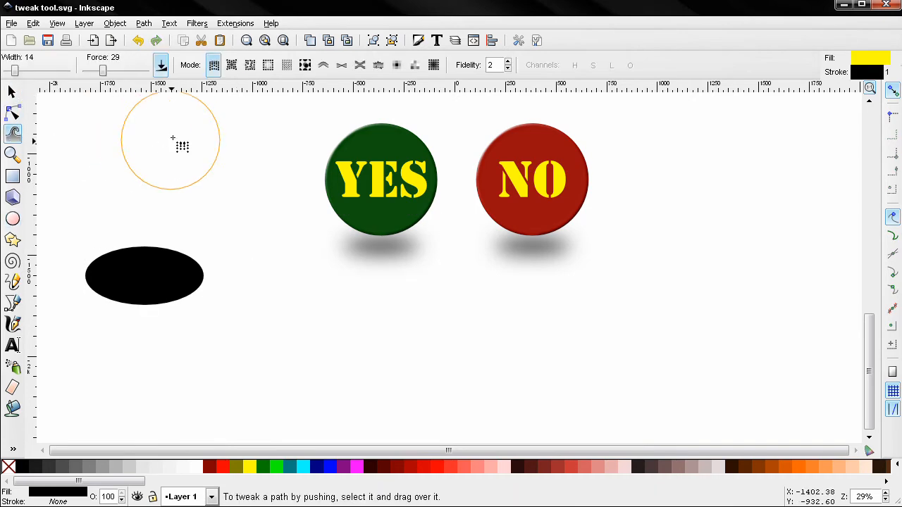
{"action": "mouse_move", "coordinate": [113, 260]}
{"action": "left_mouse_down"}
{"action": "mouse_move", "coordinate": [248, 323]}
{"action": "mouse_move", "coordinate": [230, 306]}
{"action": "left_mouse_up"}
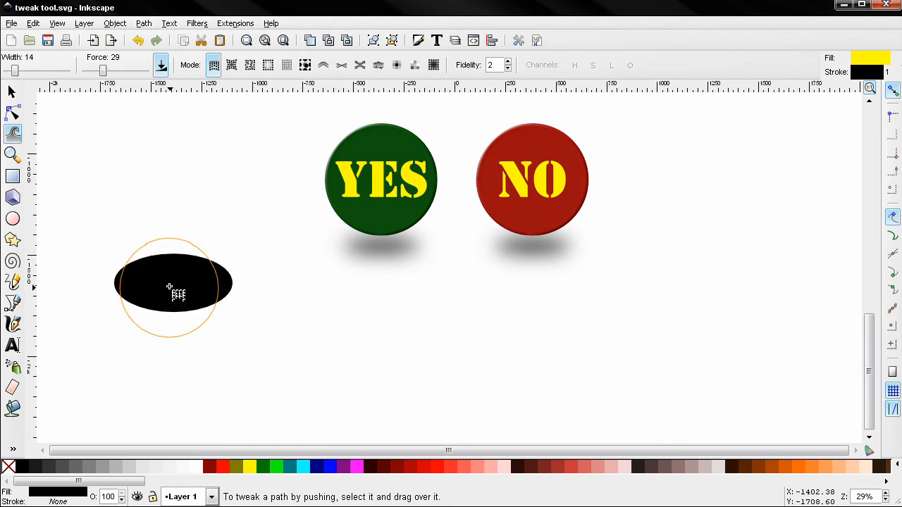
{"action": "mouse_move", "coordinate": [173, 294]}
{"action": "left_mouse_down"}
{"action": "mouse_move", "coordinate": [177, 185]}
{"action": "mouse_move", "coordinate": [170, 263]}
{"action": "mouse_move", "coordinate": [152, 291]}
{"action": "mouse_move", "coordinate": [338, 368]}
{"action": "mouse_move", "coordinate": [243, 287]}
{"action": "mouse_move", "coordinate": [163, 262]}
{"action": "mouse_move", "coordinate": [153, 303]}
{"action": "left_mouse_up"}
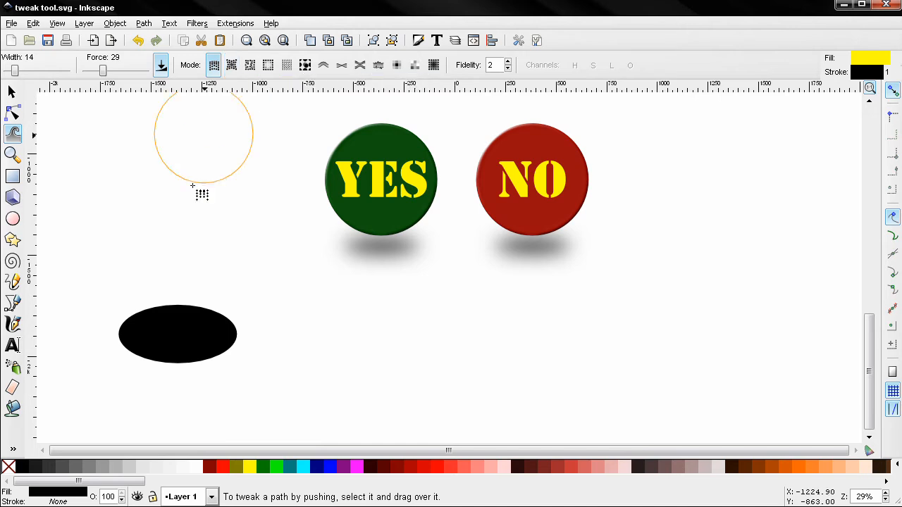
Pull the ellipse to the right with the move-in tweak mode and shift it with the random move mode
{"action": "left_click", "coordinate": [232, 65]}
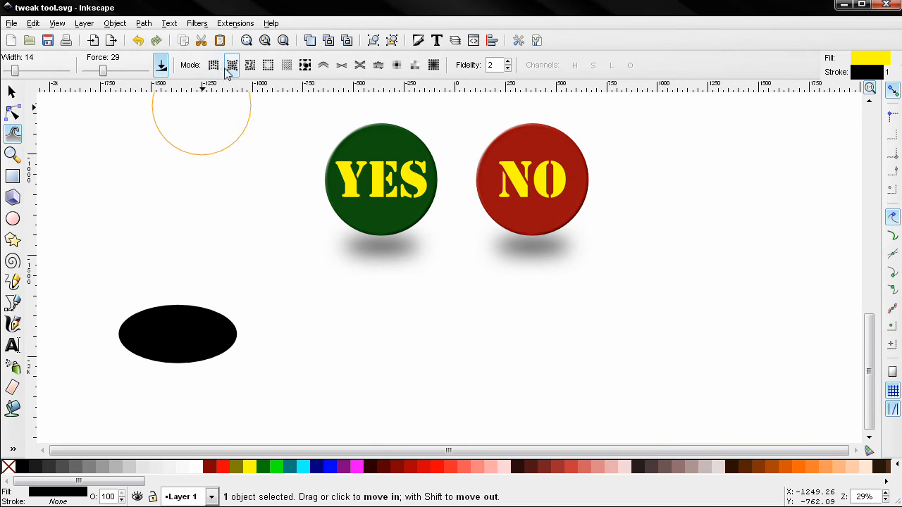
{"action": "mouse_move", "coordinate": [179, 308]}
{"action": "left_mouse_down"}
{"action": "mouse_move", "coordinate": [173, 320]}
{"action": "mouse_move", "coordinate": [177, 213]}
{"action": "mouse_move", "coordinate": [151, 228]}
{"action": "mouse_move", "coordinate": [163, 289]}
{"action": "mouse_move", "coordinate": [180, 290]}
{"action": "mouse_move", "coordinate": [178, 282]}
{"action": "mouse_move", "coordinate": [298, 374]}
{"action": "mouse_move", "coordinate": [281, 374]}
{"action": "mouse_move", "coordinate": [255, 348]}
{"action": "mouse_move", "coordinate": [193, 321]}
{"action": "mouse_move", "coordinate": [295, 290]}
{"action": "mouse_move", "coordinate": [201, 271]}
{"action": "mouse_move", "coordinate": [185, 243]}
{"action": "mouse_move", "coordinate": [268, 190]}
{"action": "mouse_move", "coordinate": [176, 219]}
{"action": "mouse_move", "coordinate": [171, 192]}
{"action": "mouse_move", "coordinate": [187, 285]}
{"action": "mouse_move", "coordinate": [117, 292]}
{"action": "mouse_move", "coordinate": [180, 321]}
{"action": "mouse_move", "coordinate": [245, 328]}
{"action": "left_mouse_up"}
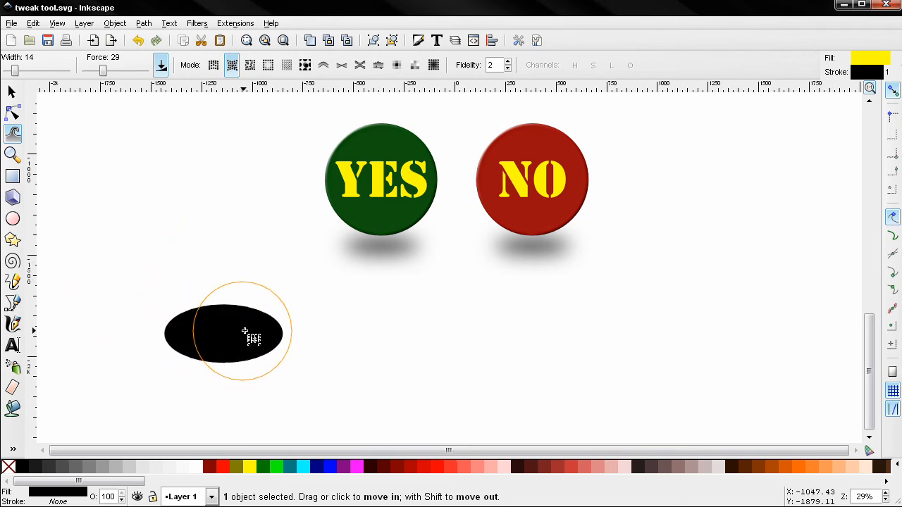
{"action": "left_click", "coordinate": [250, 65]}
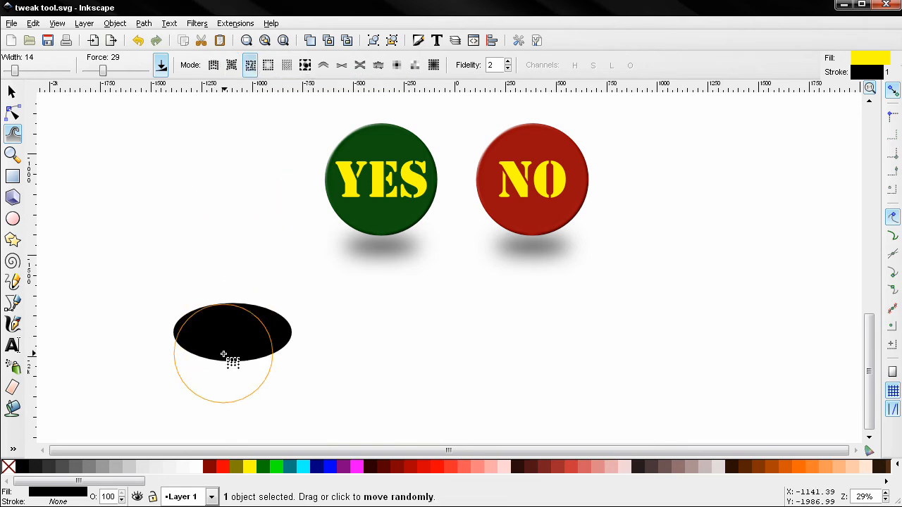
{"action": "mouse_move", "coordinate": [224, 354]}
{"action": "left_mouse_down"}
{"action": "mouse_move", "coordinate": [227, 334]}
{"action": "mouse_move", "coordinate": [263, 331]}
{"action": "mouse_move", "coordinate": [233, 325]}
{"action": "mouse_move", "coordinate": [253, 365]}
{"action": "mouse_move", "coordinate": [260, 319]}
{"action": "mouse_move", "coordinate": [226, 299]}
{"action": "mouse_move", "coordinate": [244, 331]}
{"action": "mouse_move", "coordinate": [285, 344]}
{"action": "mouse_move", "coordinate": [217, 321]}
{"action": "mouse_move", "coordinate": [204, 362]}
{"action": "mouse_move", "coordinate": [254, 317]}
{"action": "mouse_move", "coordinate": [301, 367]}
{"action": "mouse_move", "coordinate": [285, 202]}
{"action": "left_mouse_up"}
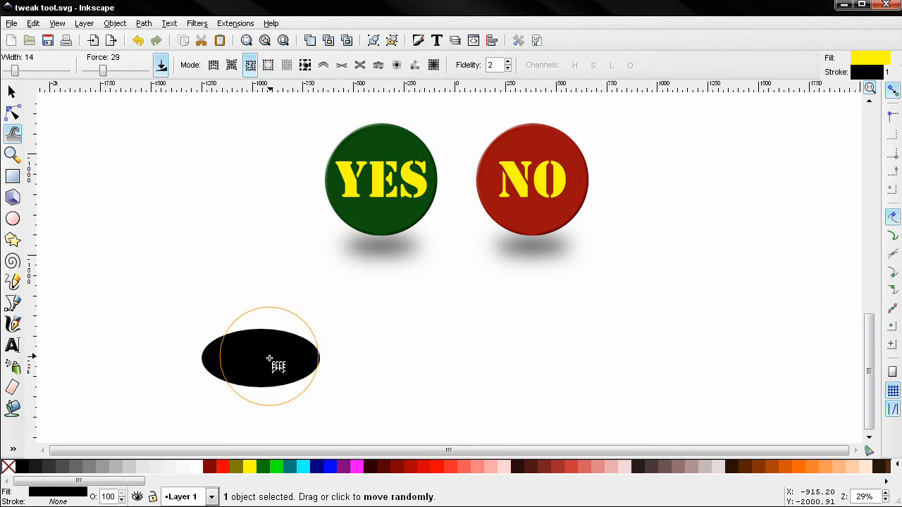
{"action": "left_click", "coordinate": [244, 329]}
Shrink the black ellipse slightly with the Tweak tool's scale mode
{"action": "left_click", "coordinate": [268, 65]}
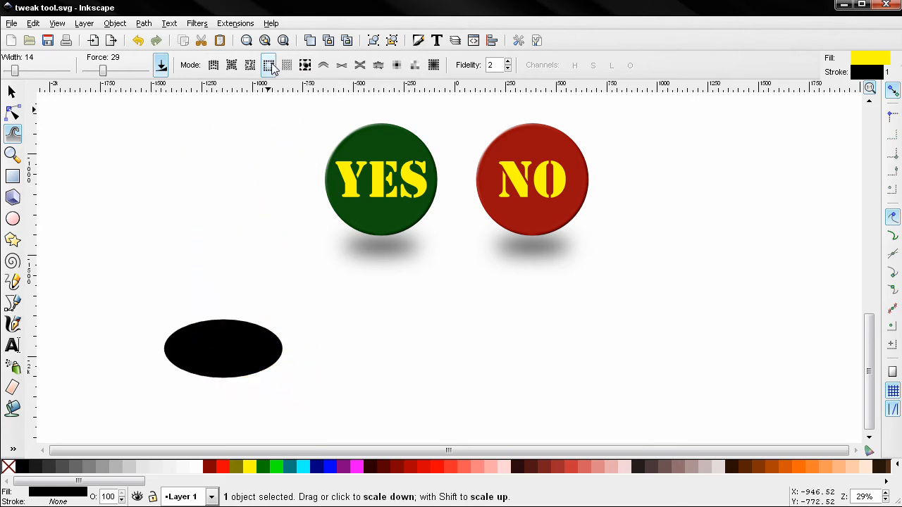
{"action": "left_click", "coordinate": [223, 346]}
{"action": "mouse_move", "coordinate": [223, 347]}
{"action": "left_mouse_down"}
{"action": "mouse_move", "coordinate": [216, 312]}
{"action": "mouse_move", "coordinate": [215, 380]}
{"action": "mouse_move", "coordinate": [219, 304]}
{"action": "mouse_move", "coordinate": [223, 381]}
{"action": "mouse_move", "coordinate": [218, 319]}
{"action": "mouse_move", "coordinate": [216, 362]}
{"action": "mouse_move", "coordinate": [220, 327]}
{"action": "mouse_move", "coordinate": [224, 357]}
{"action": "left_mouse_up"}
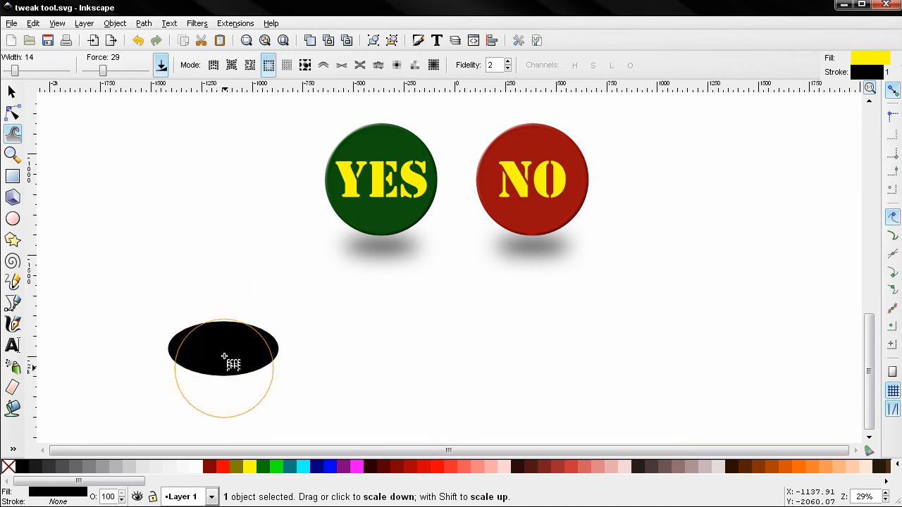
{"action": "left_click_drag", "start_coordinate": [215, 322], "coordinate": [211, 360]}
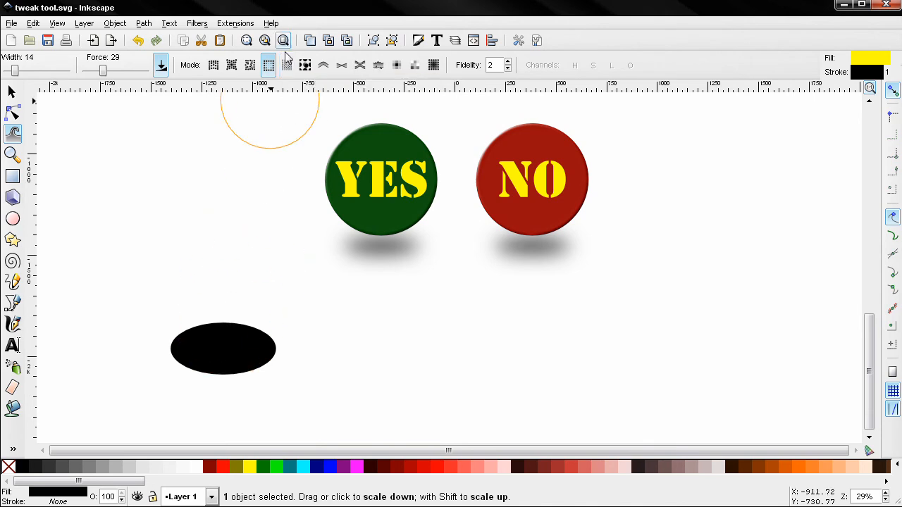
Rotate the ellipse clockwise with the rotate tweak mode until it stands nearly upright
{"action": "left_click", "coordinate": [287, 65]}
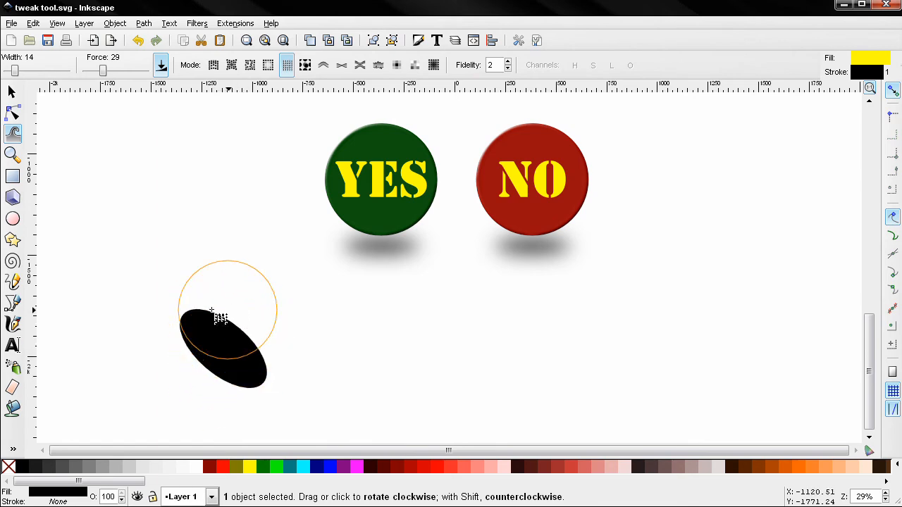
{"action": "mouse_move", "coordinate": [226, 323]}
{"action": "left_mouse_down"}
{"action": "mouse_move", "coordinate": [237, 302]}
{"action": "mouse_move", "coordinate": [270, 371]}
{"action": "mouse_move", "coordinate": [207, 353]}
{"action": "mouse_move", "coordinate": [226, 336]}
{"action": "mouse_move", "coordinate": [216, 363]}
{"action": "mouse_move", "coordinate": [218, 341]}
{"action": "mouse_move", "coordinate": [204, 346]}
{"action": "mouse_move", "coordinate": [209, 362]}
{"action": "mouse_move", "coordinate": [282, 191]}
{"action": "left_mouse_up"}
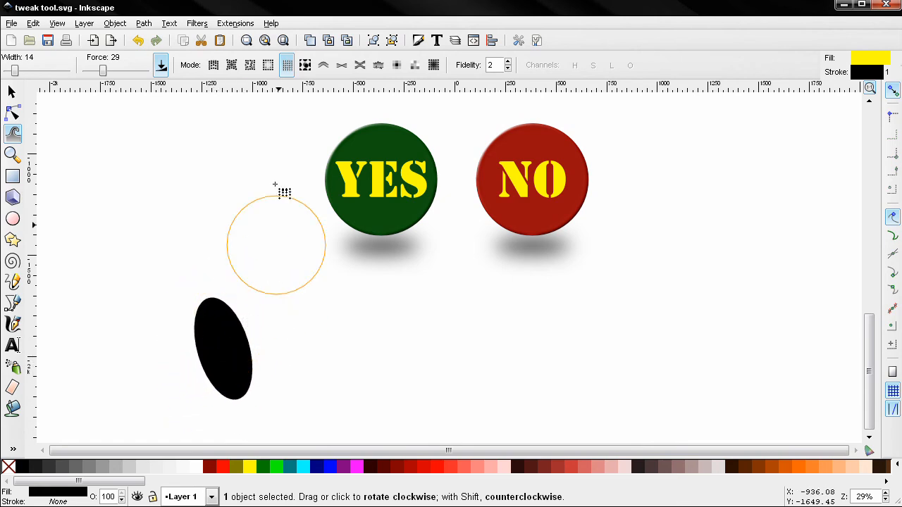
Duplicate the ellipse with the Tweak tool until there are five, spread them apart in an arc, and return to the Tweak tool
{"action": "left_click", "coordinate": [305, 66]}
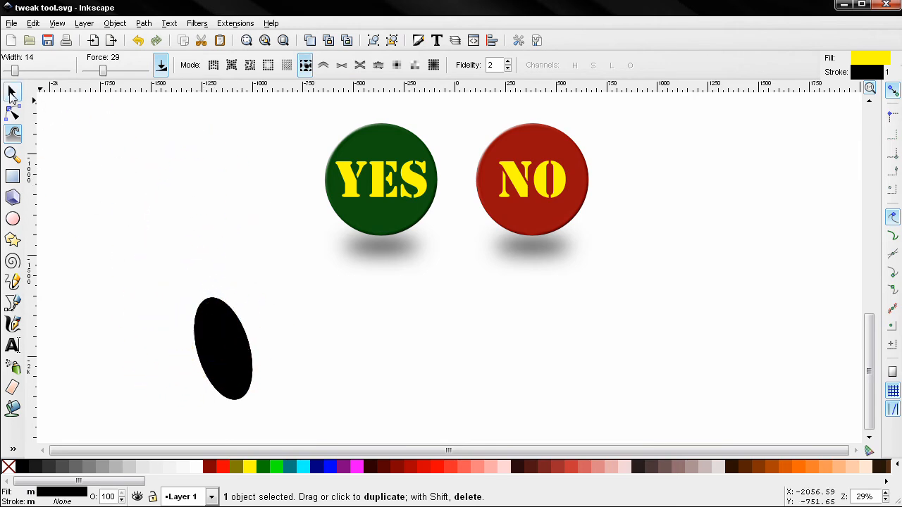
{"action": "left_click", "coordinate": [10, 92]}
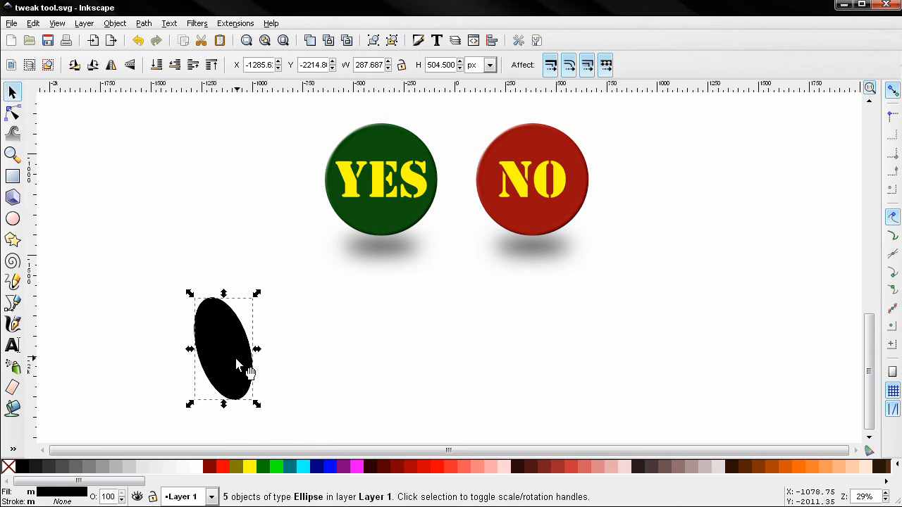
{"action": "left_click", "coordinate": [145, 301]}
{"action": "left_click_drag", "start_coordinate": [220, 334], "coordinate": [216, 275]}
{"action": "left_click_drag", "start_coordinate": [211, 361], "coordinate": [137, 363]}
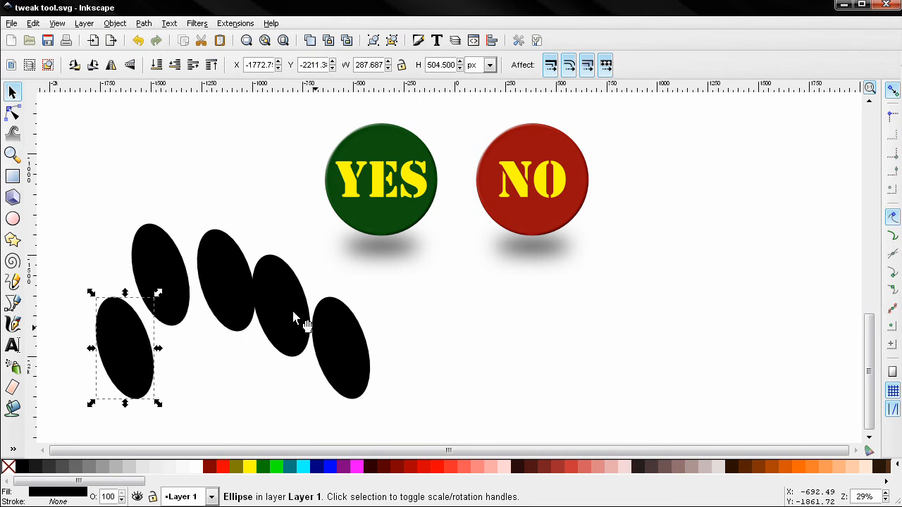
{"action": "left_click", "coordinate": [12, 133]}
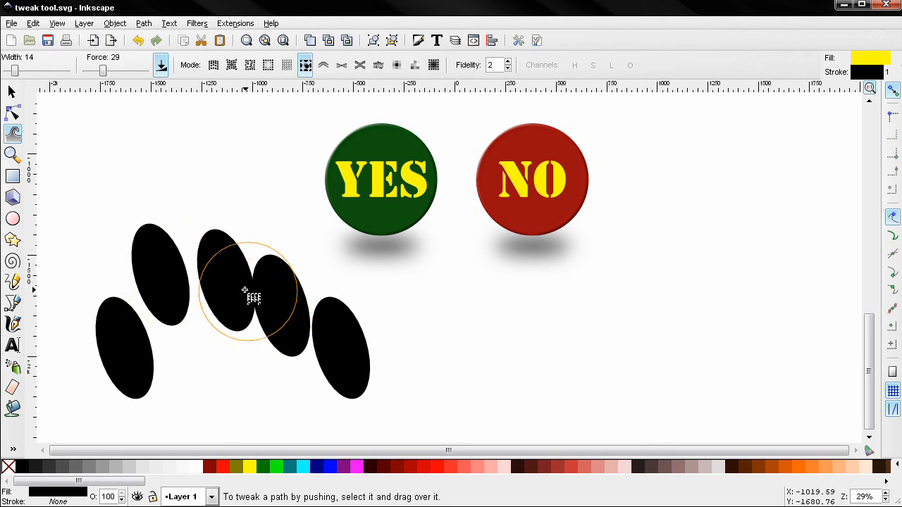
Undo the ellipse's duplications, moves and rotation until only the single tilted black ellipse remains
{"action": "left_click", "coordinate": [306, 65]}
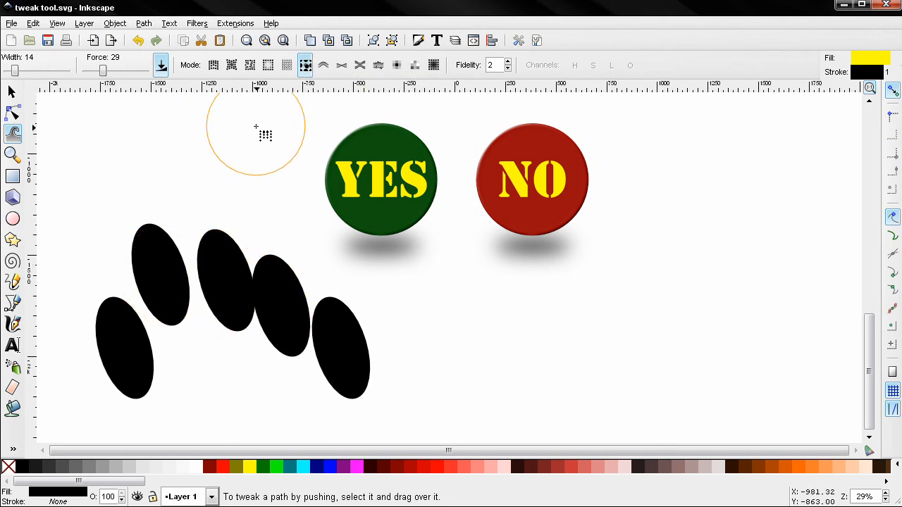
{"action": "key", "text": "ctrl+z"}
{"action": "key", "text": "ctrl+z"}
{"action": "key", "text": "ctrl+z"}
{"action": "key", "text": "ctrl+z"}
{"action": "key", "text": "ctrl+z"}
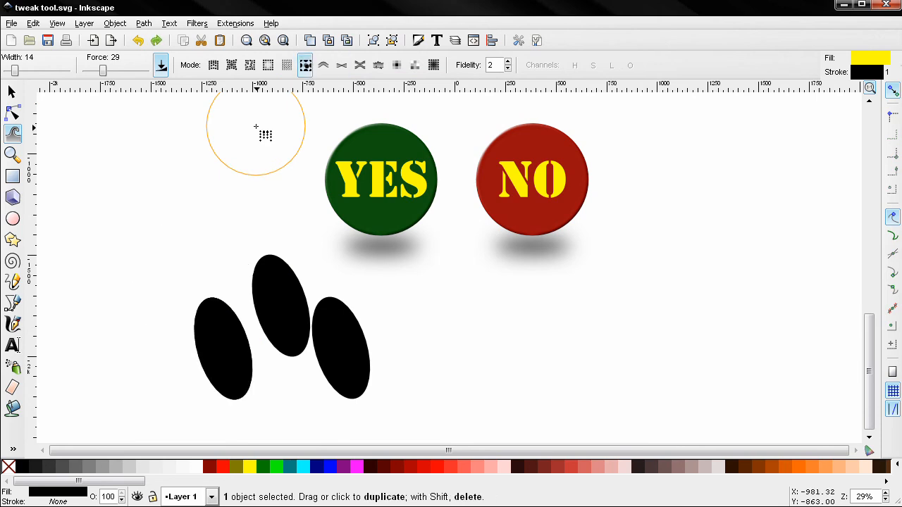
{"action": "key", "text": "ctrl+z"}
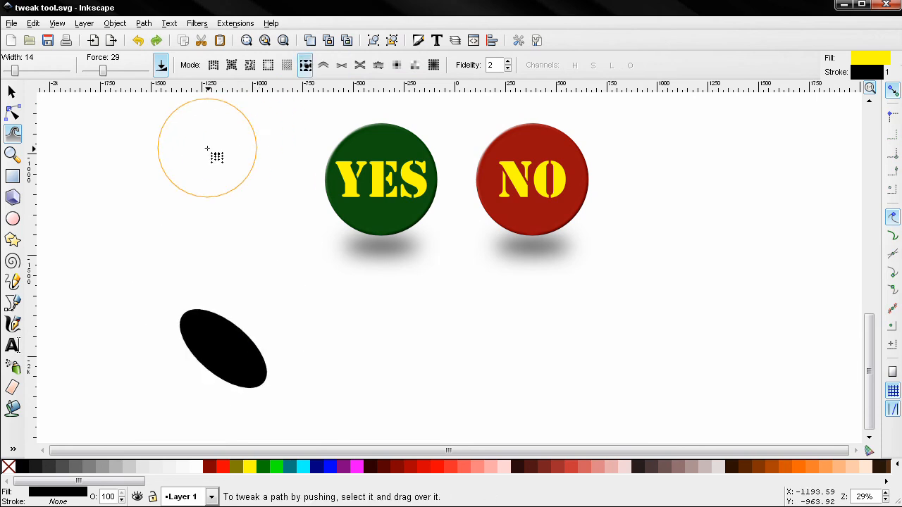
Move the black ellipse up and to the left, away from the YES button, and brush over it with the Tweak tool's blur mode
{"action": "left_click", "coordinate": [11, 92]}
{"action": "left_click_drag", "start_coordinate": [206, 337], "coordinate": [154, 237]}
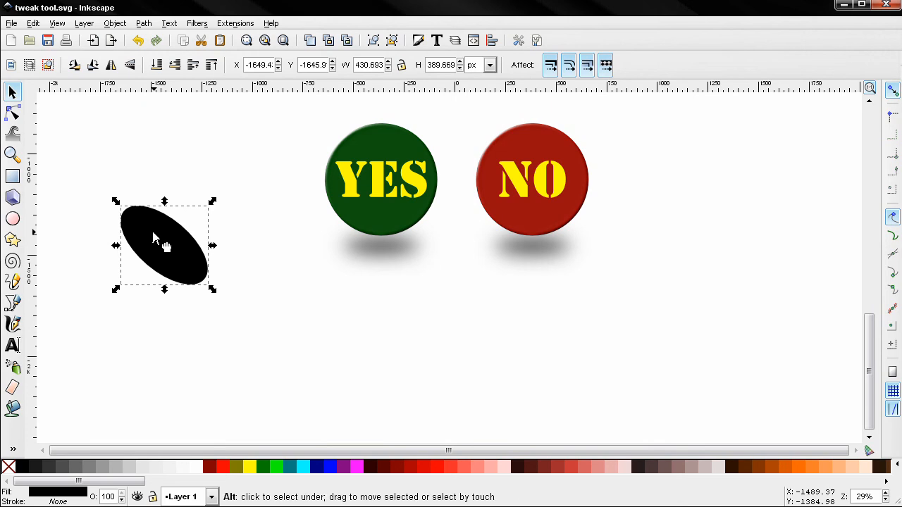
{"action": "left_click", "coordinate": [12, 132]}
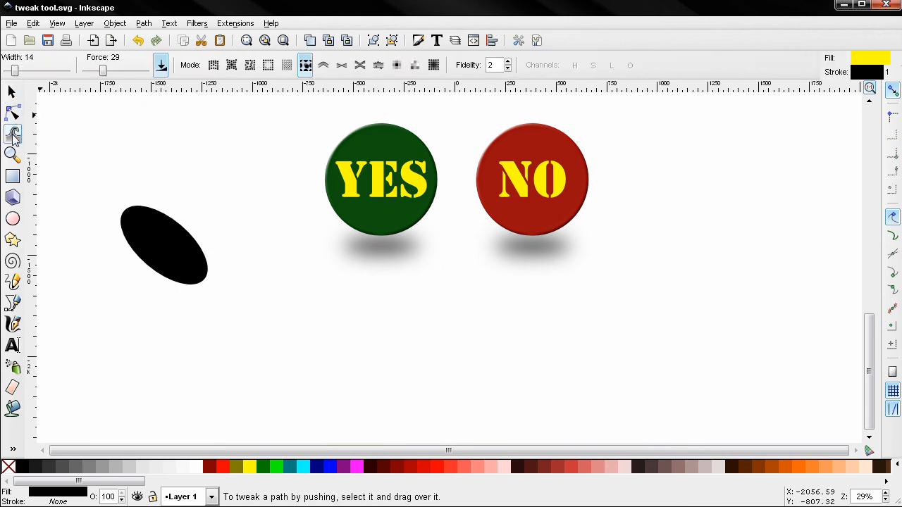
{"action": "left_click", "coordinate": [433, 67]}
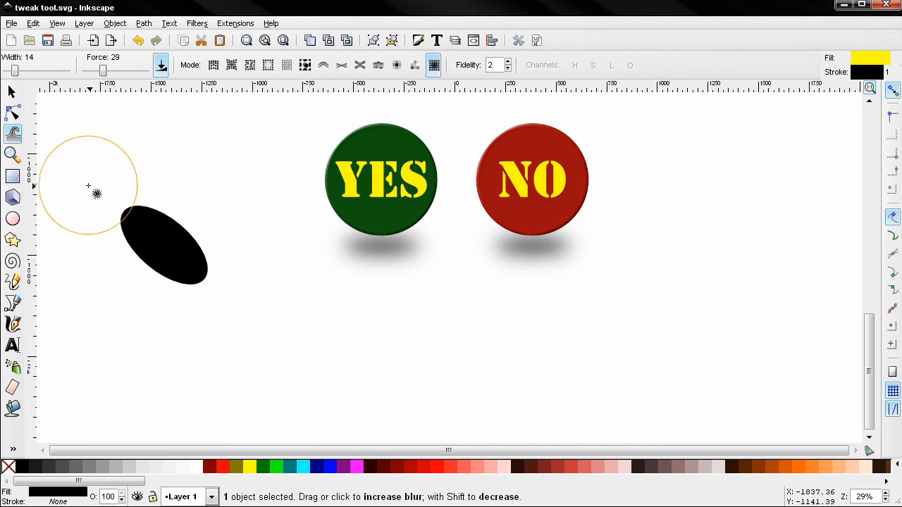
{"action": "mouse_move", "coordinate": [88, 185]}
{"action": "left_mouse_down"}
{"action": "mouse_move", "coordinate": [122, 195]}
{"action": "mouse_move", "coordinate": [209, 292]}
{"action": "mouse_move", "coordinate": [157, 223]}
{"action": "mouse_move", "coordinate": [128, 203]}
{"action": "mouse_move", "coordinate": [190, 264]}
{"action": "mouse_move", "coordinate": [191, 285]}
{"action": "mouse_move", "coordinate": [153, 197]}
{"action": "mouse_move", "coordinate": [134, 188]}
{"action": "mouse_move", "coordinate": [164, 251]}
{"action": "left_mouse_up"}
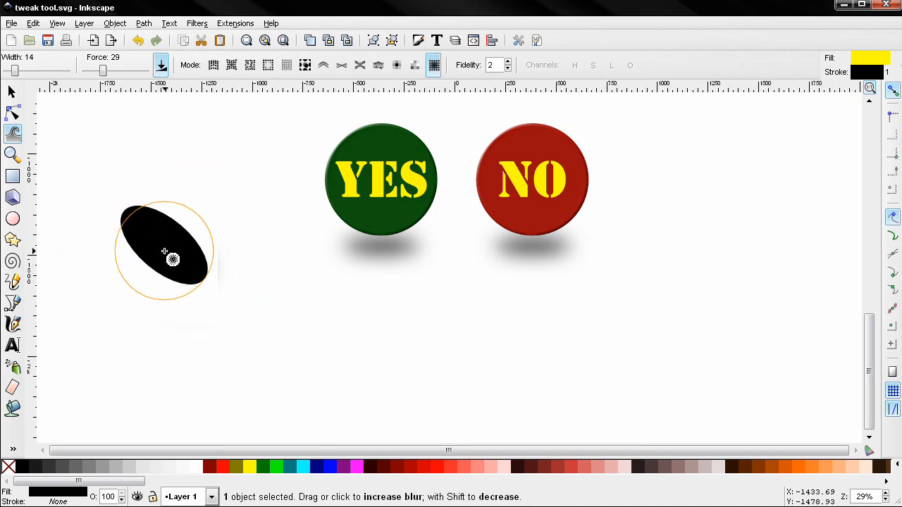